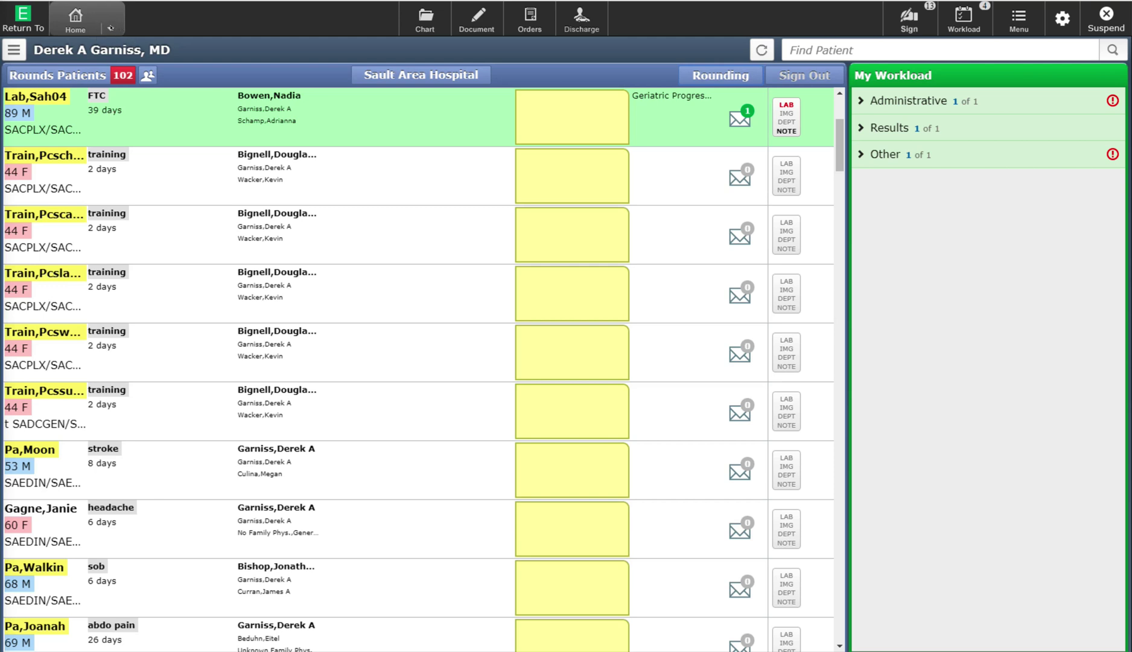
View the alternative home pages and the full set of available patient lists, keeping the Rounds Patients list
left_click(101, 22)
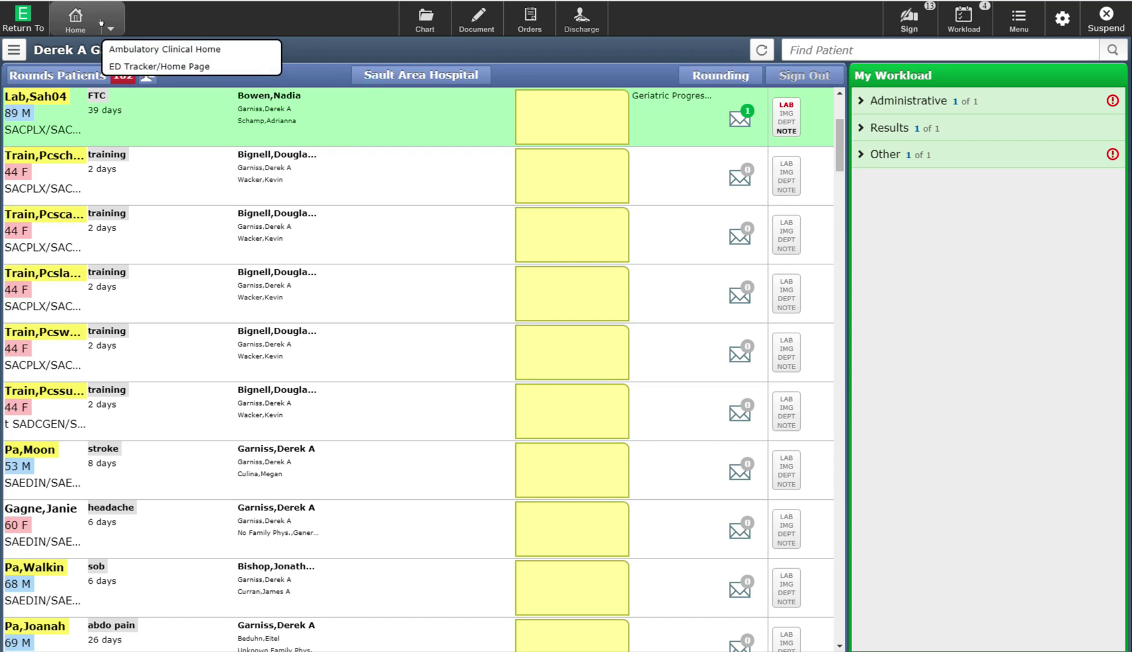
left_click(147, 20)
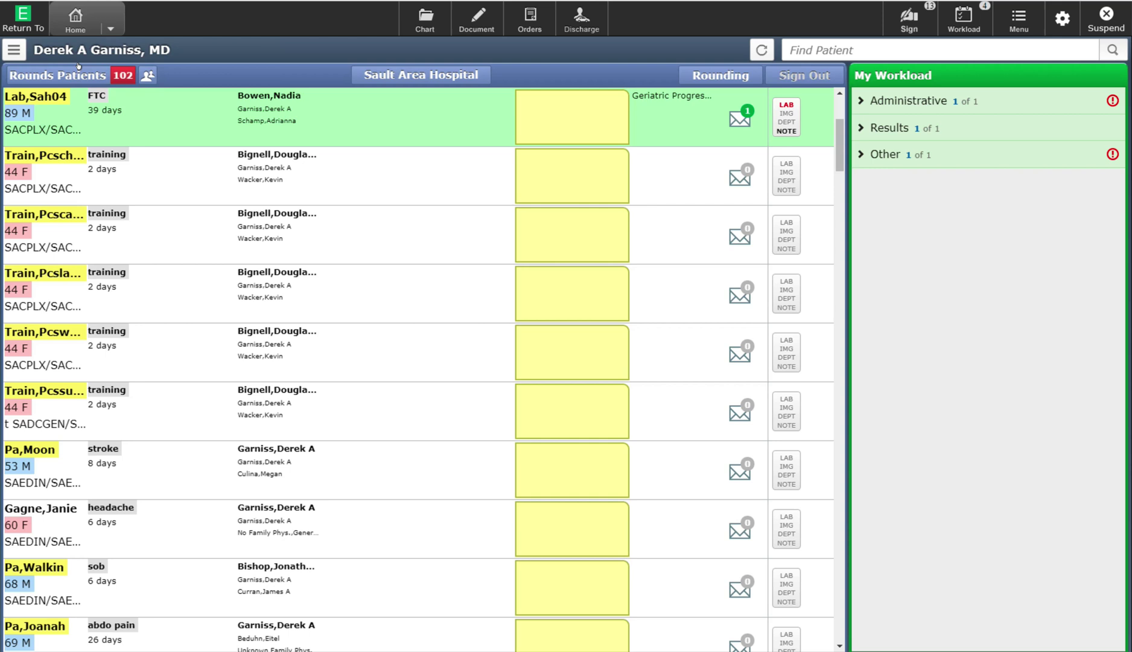
left_click(44, 65)
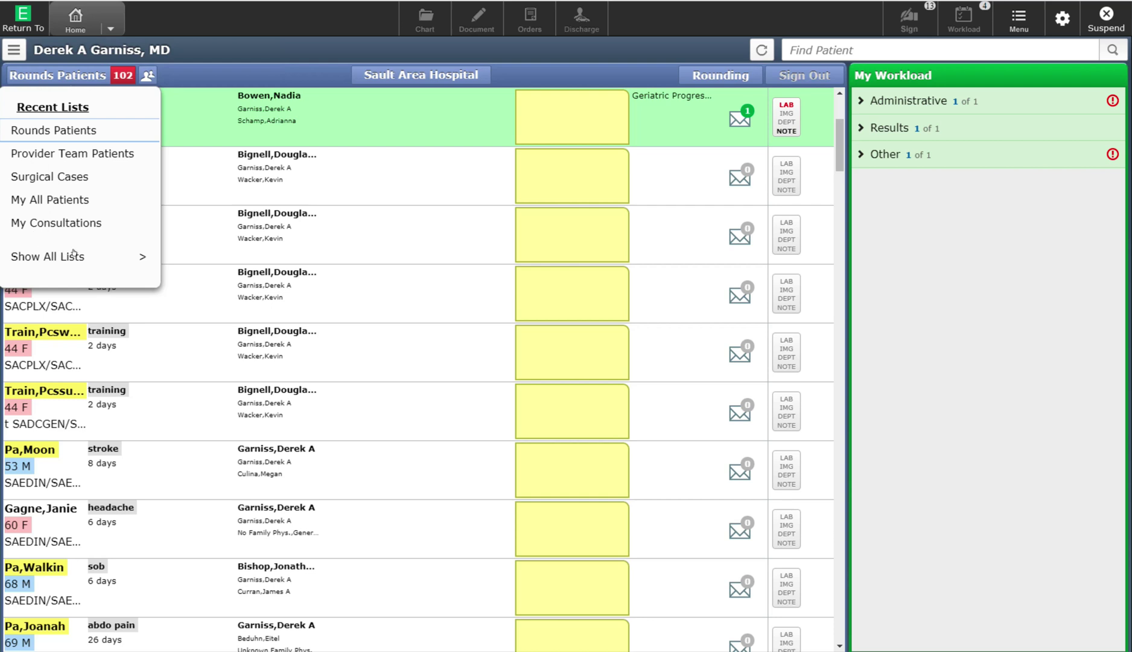
left_click(39, 248)
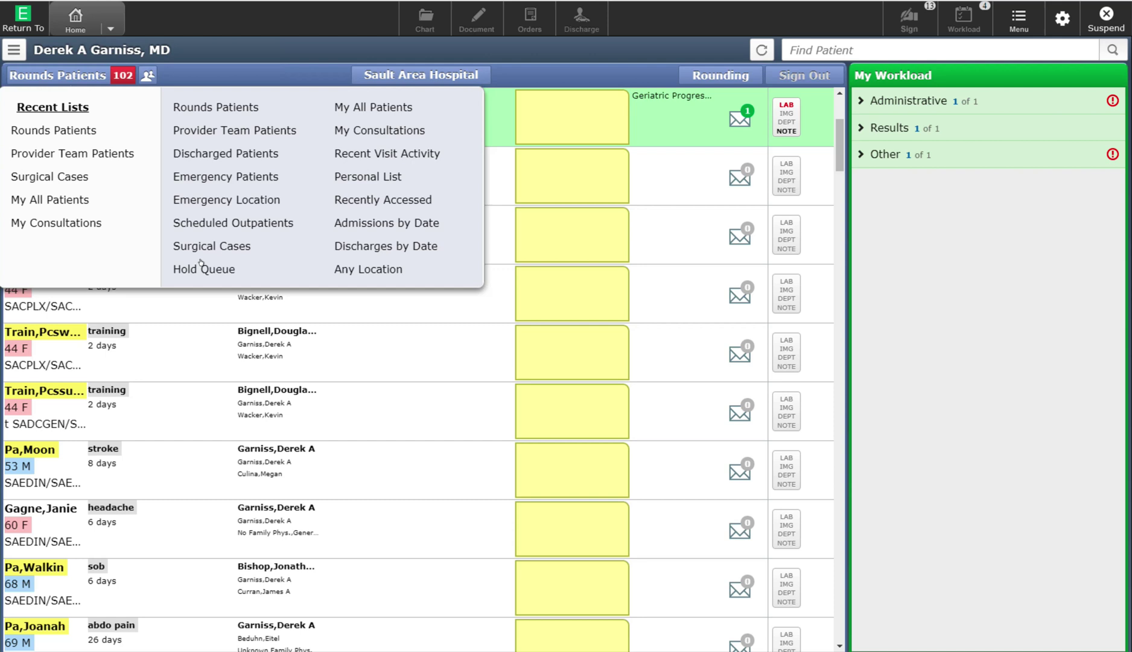
left_click(70, 124)
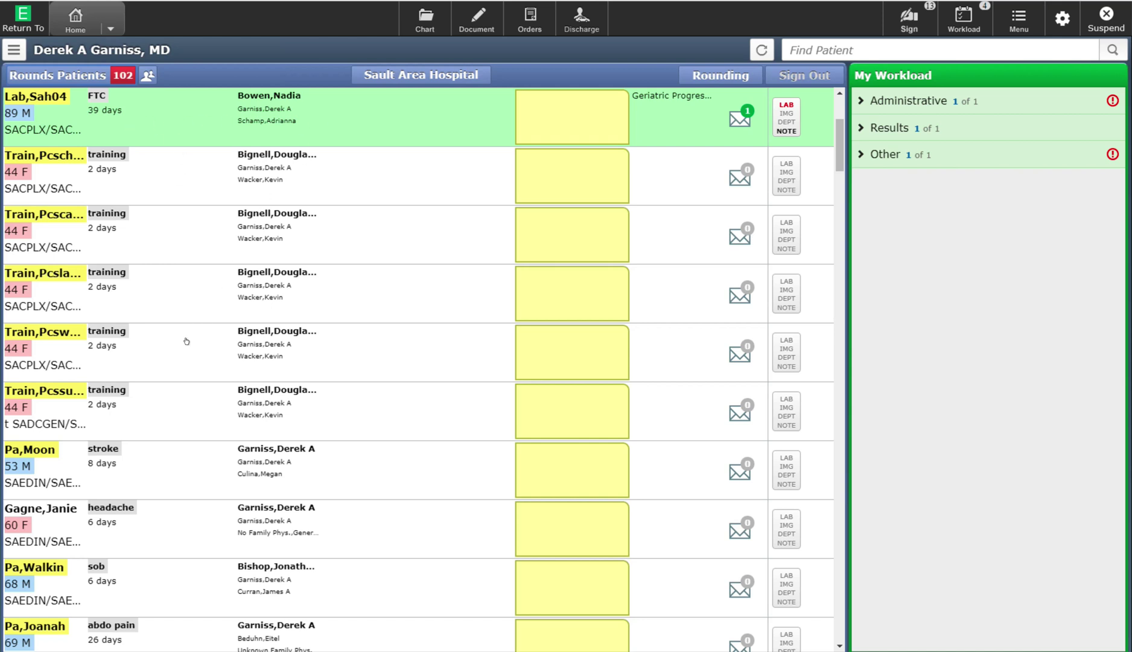
Save the personal note "book a family meeting" for the training patient in the fifth row of the rounds list
left_click(181, 362)
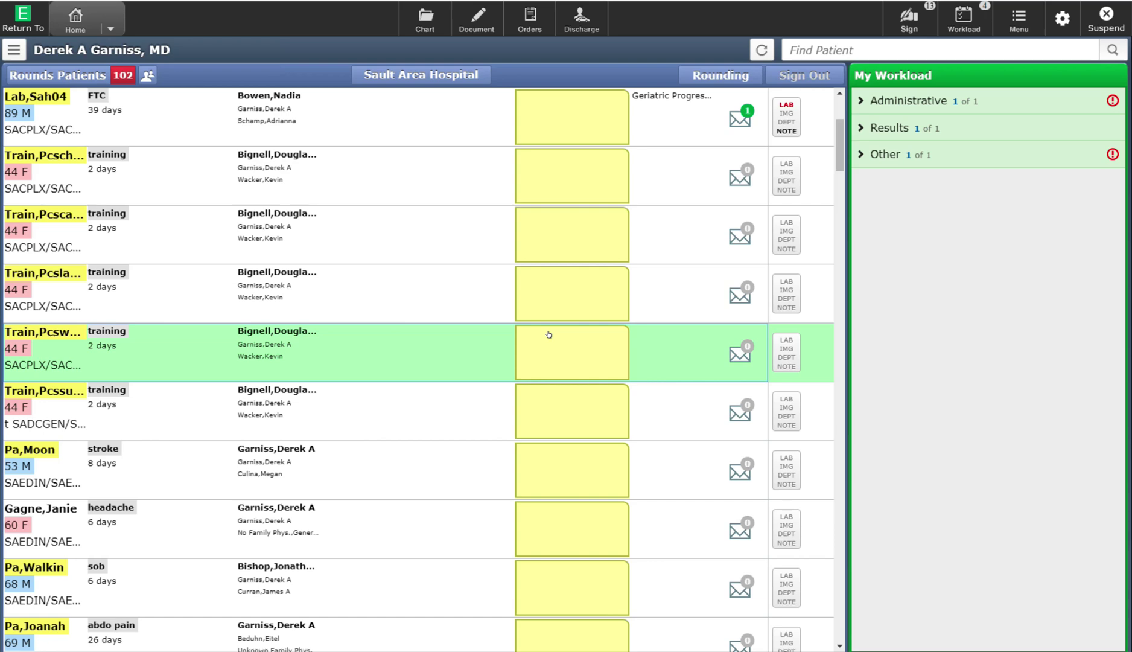
left_click(535, 347)
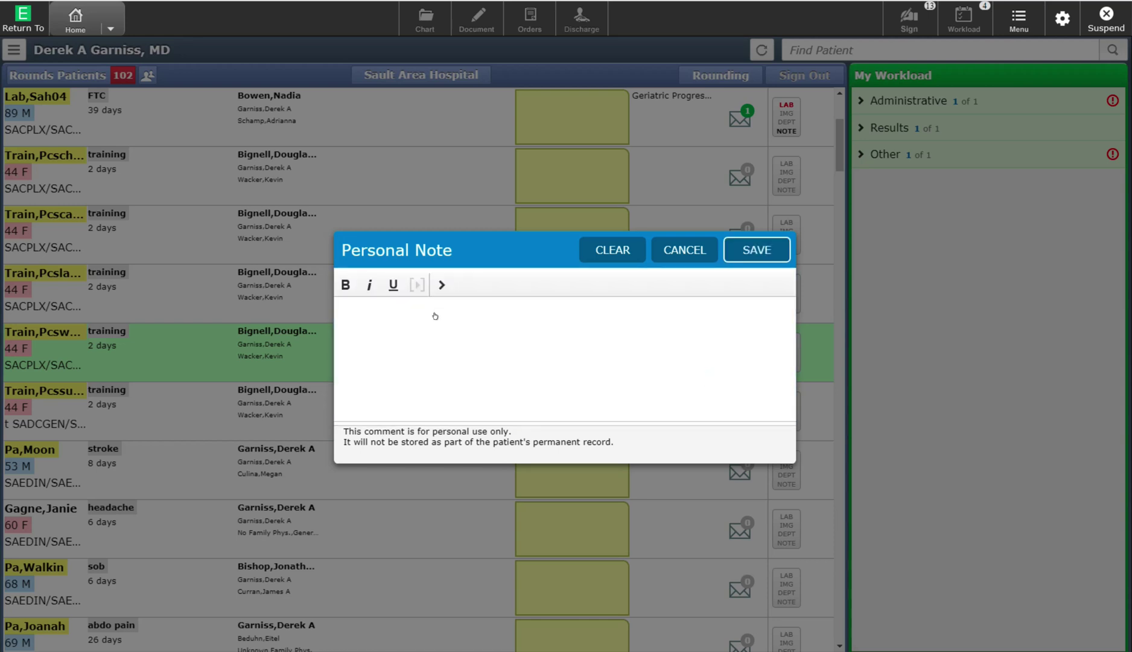
left_click(435, 315)
type("book a family meeting")
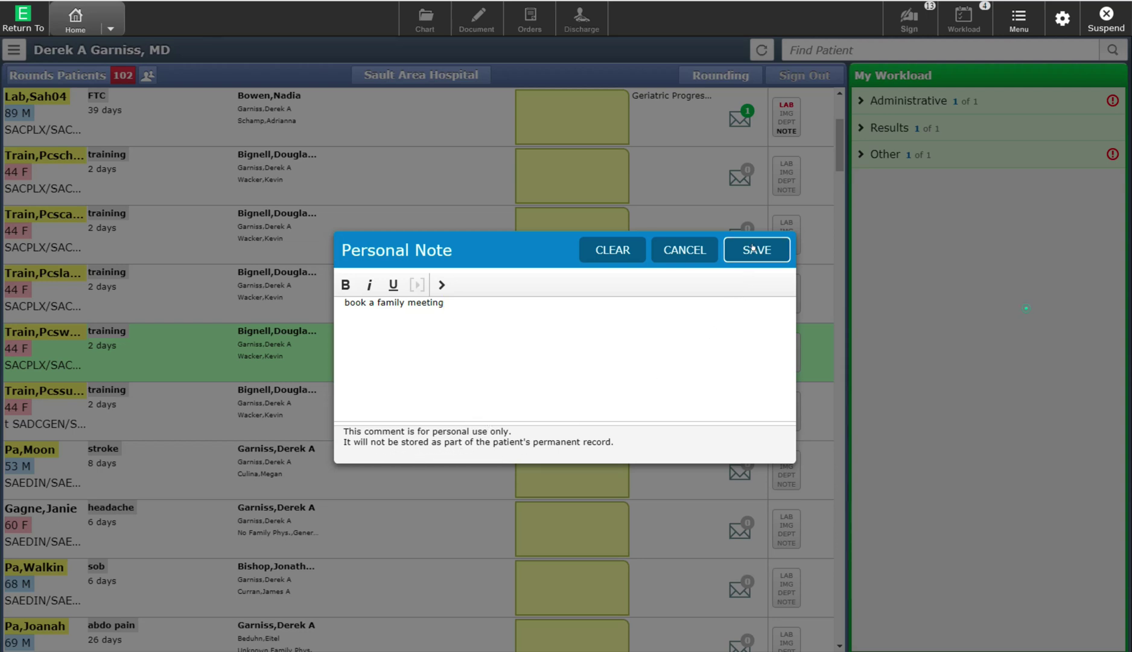
left_click(725, 242)
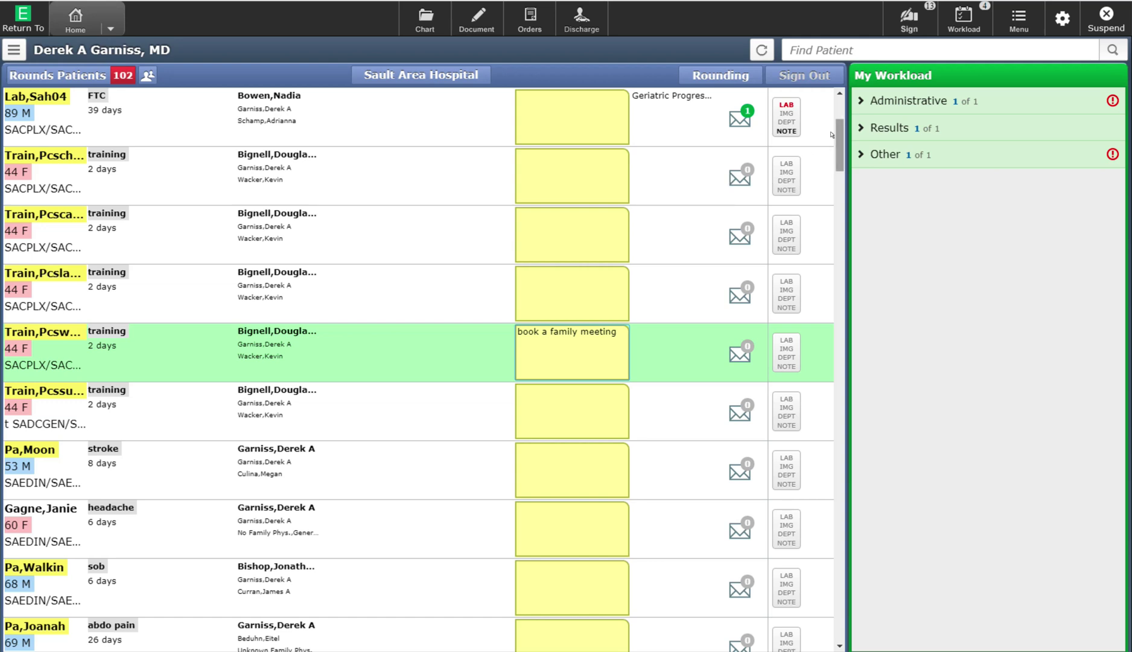
Look further down the Rounds Patients list at the isolation, consult, document and new-result indicators
scroll(831, 134, "down", 10)
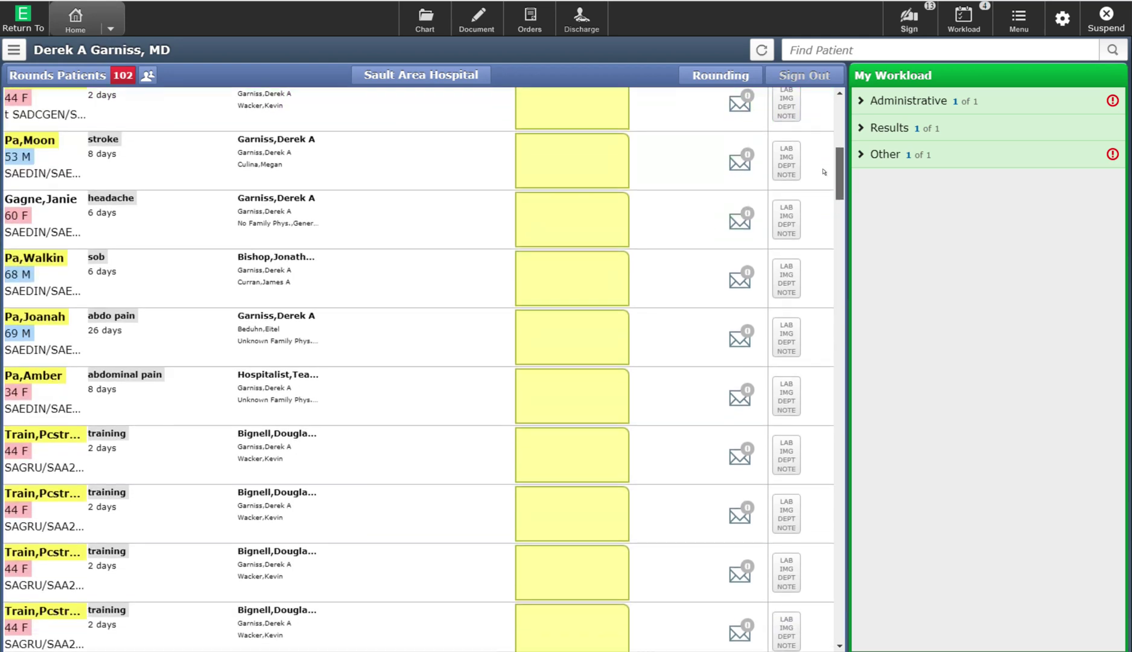
scroll(815, 210, "down", 15)
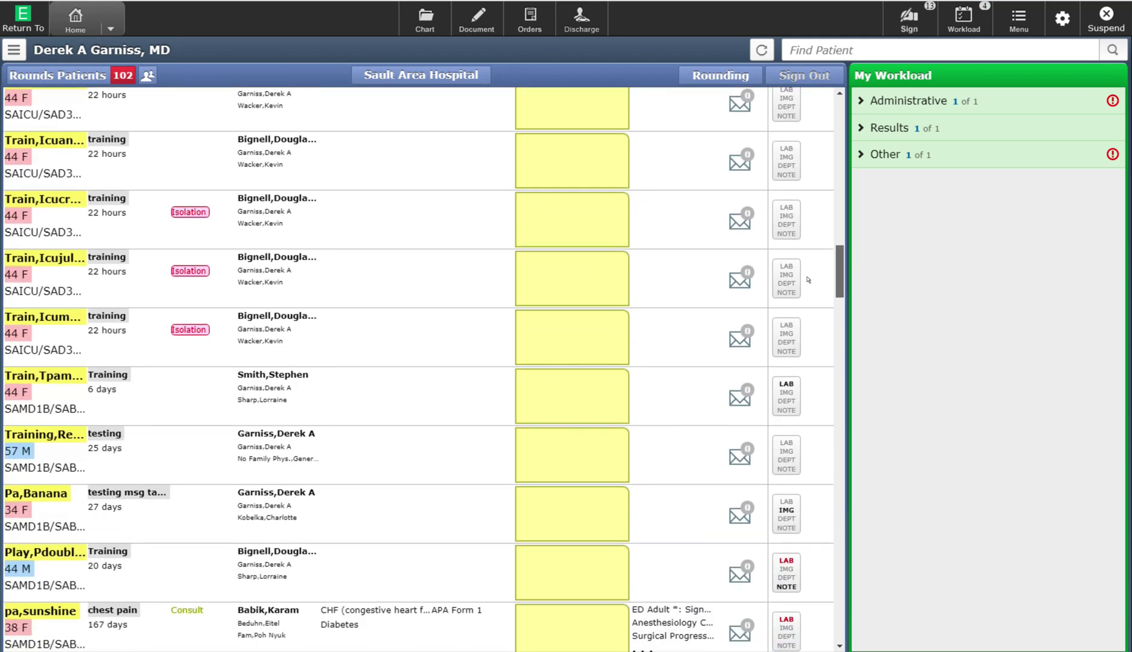
scroll(807, 282, "down", 3)
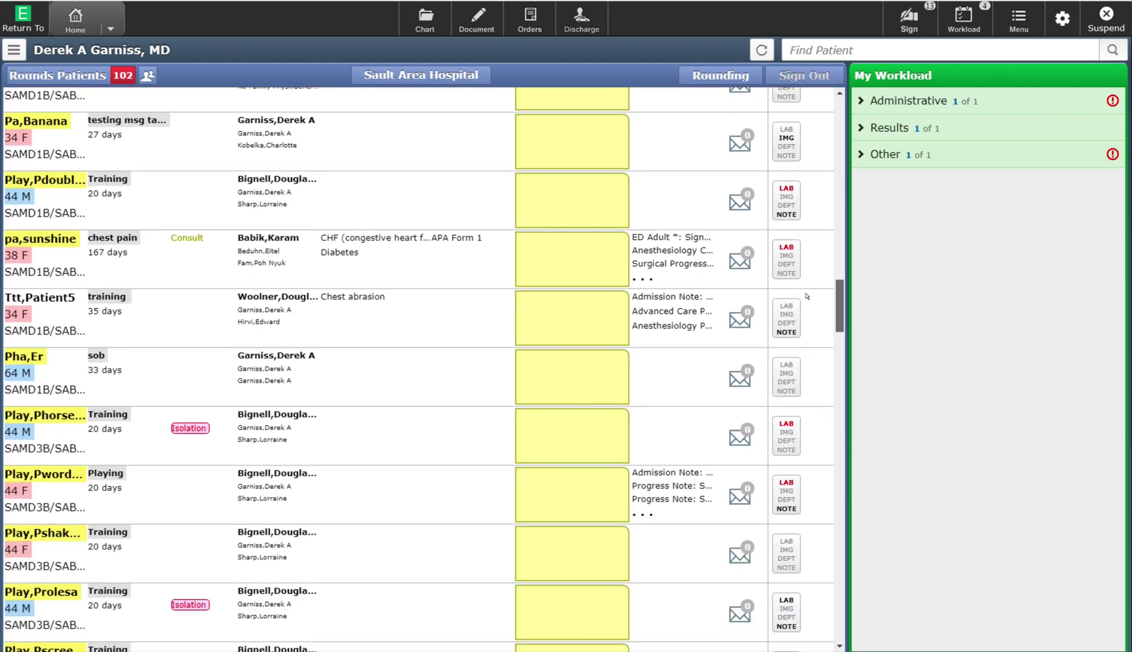
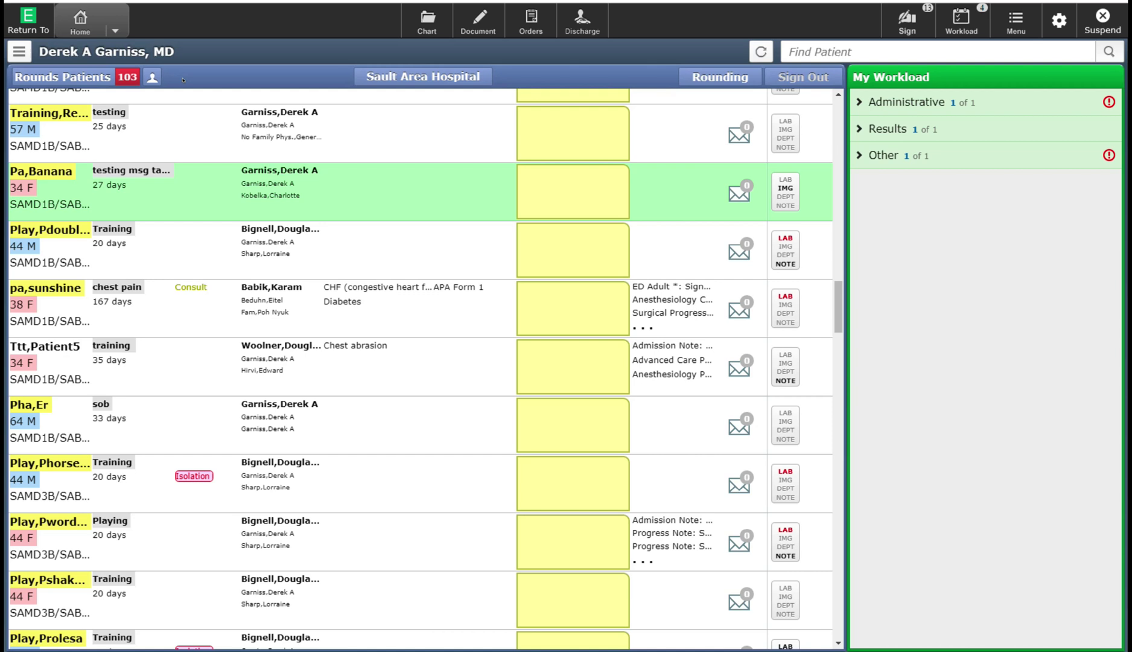
Edit the rounds list's coverage by deselecting the selected provider and choosing another through a surname search, and hide the coverage
left_click(134, 76)
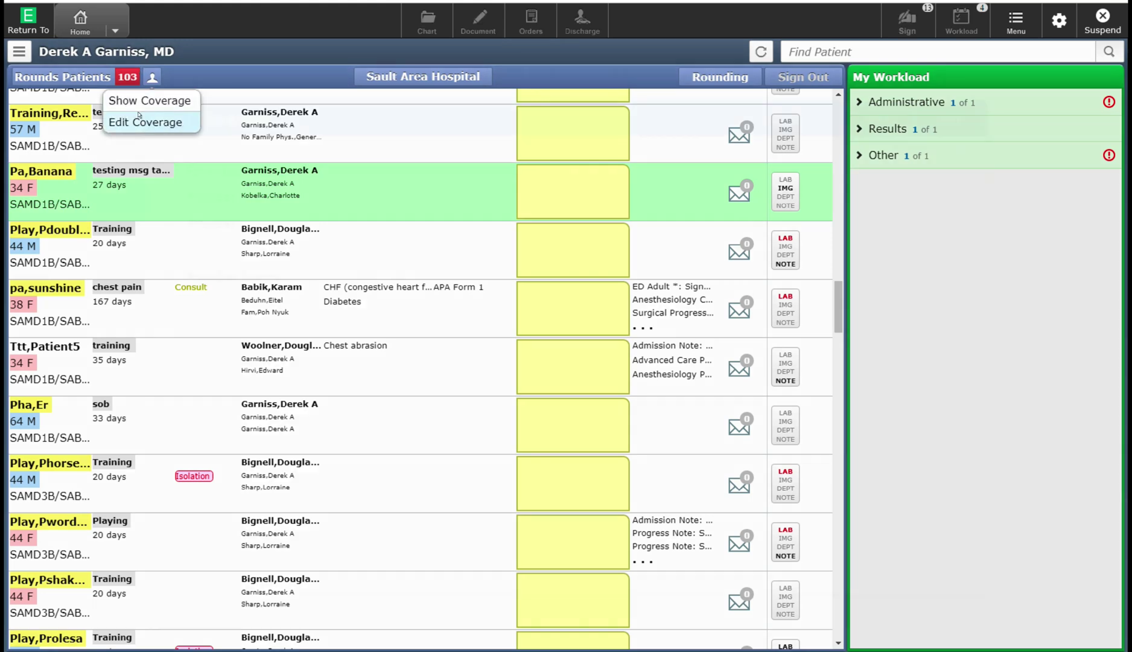
left_click(140, 116)
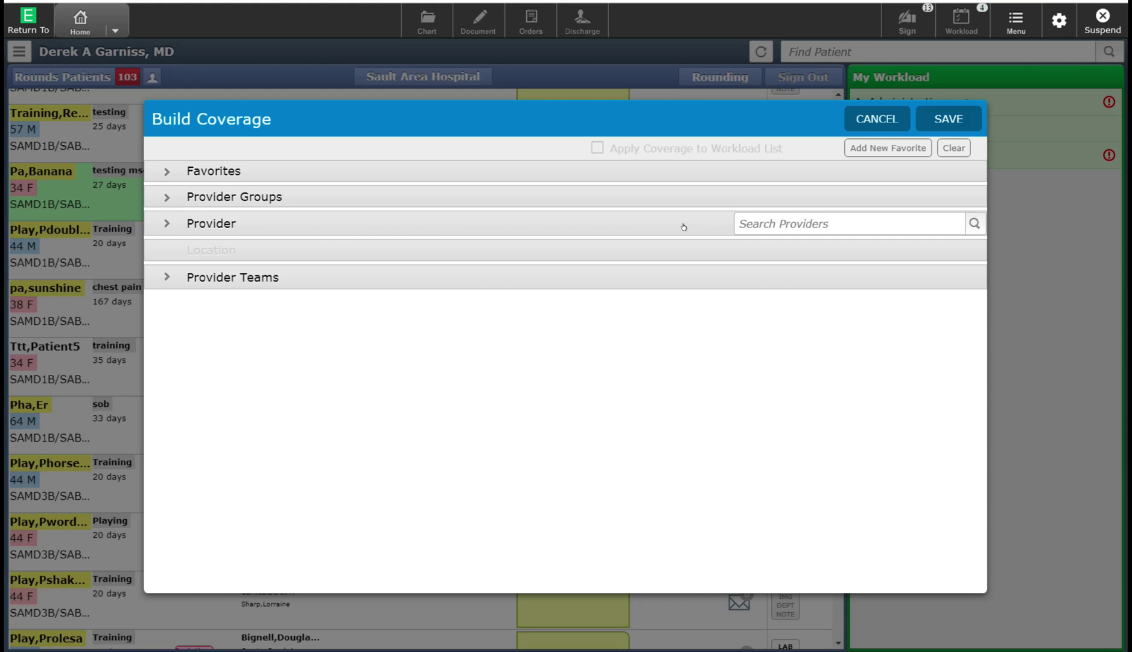
left_click(201, 219)
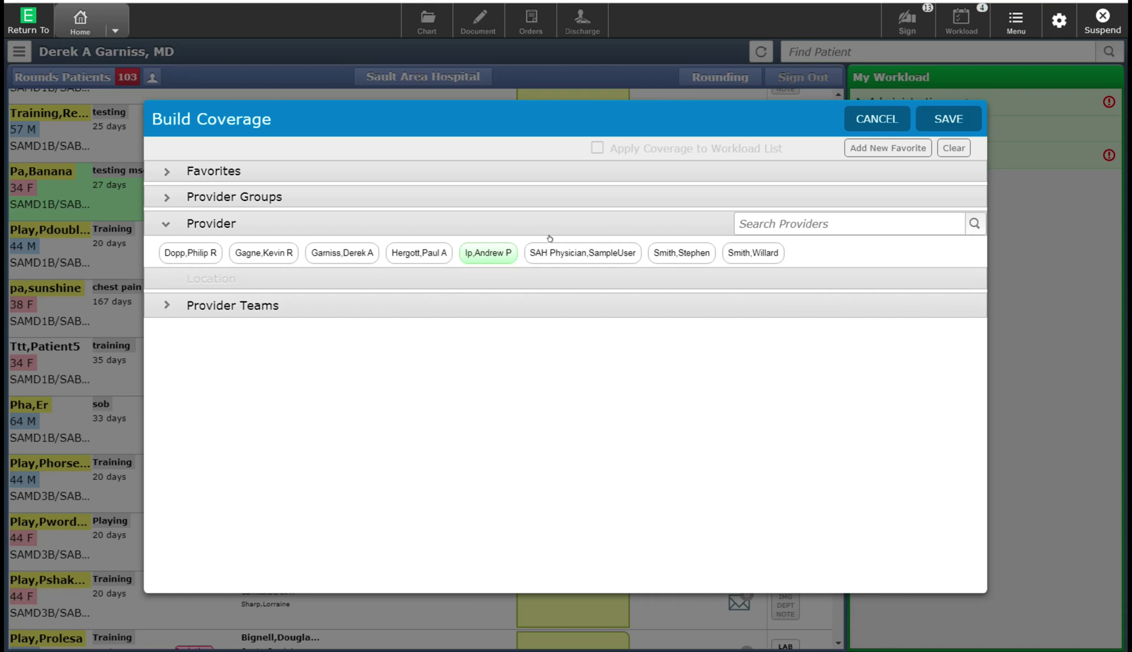
left_click(480, 248)
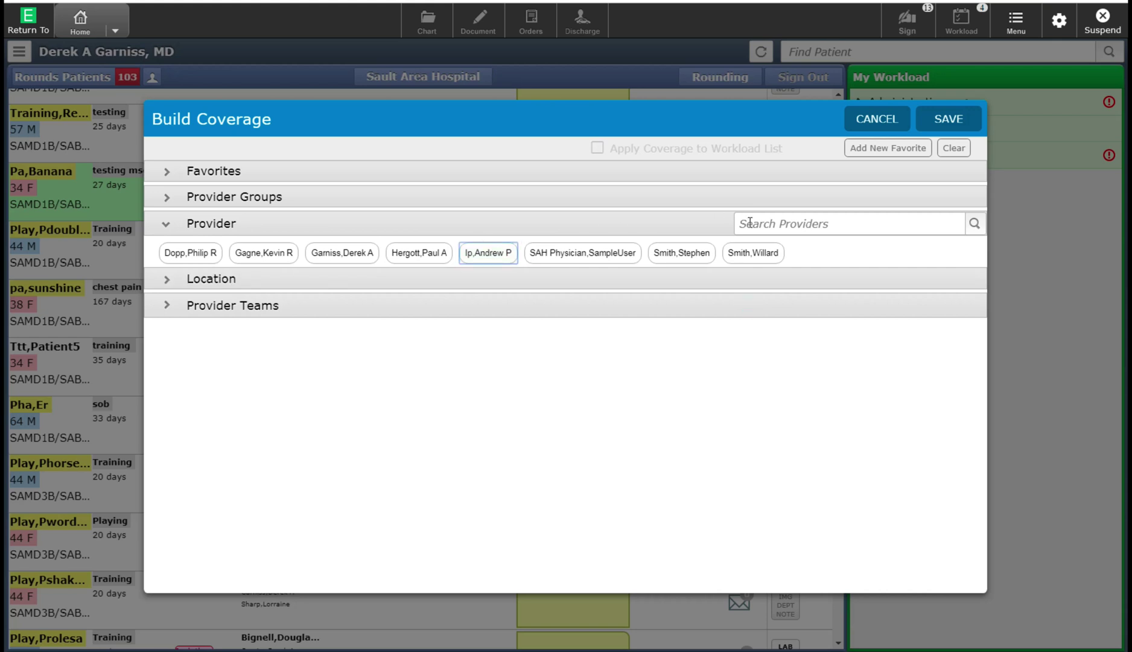
left_click(779, 222)
type("smith")
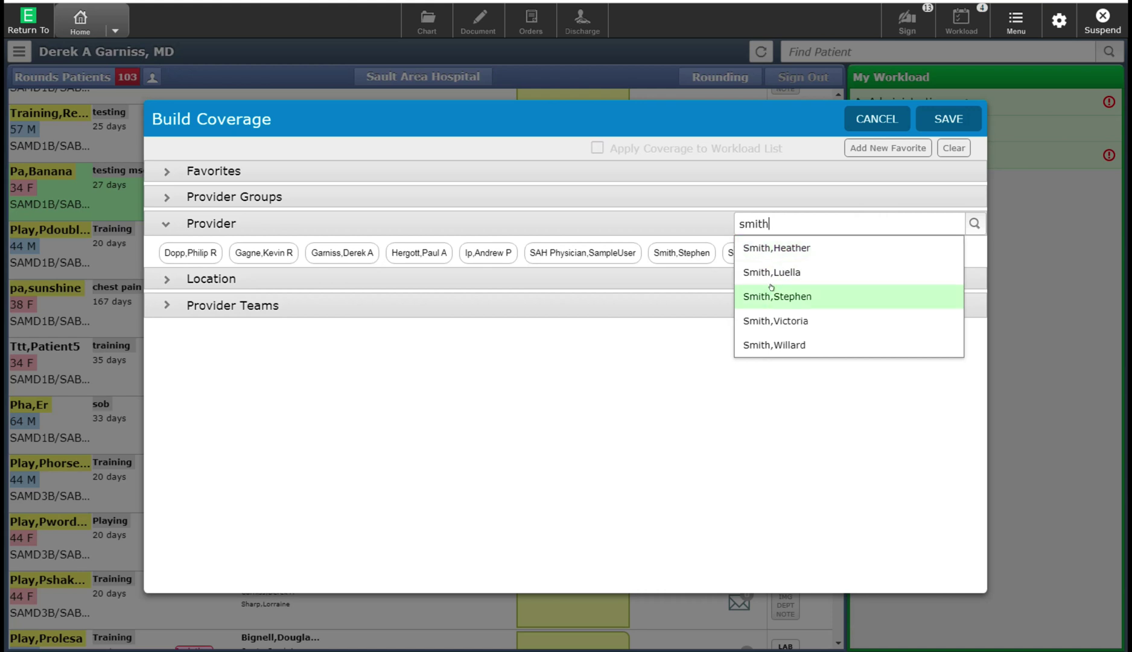
left_click(771, 289)
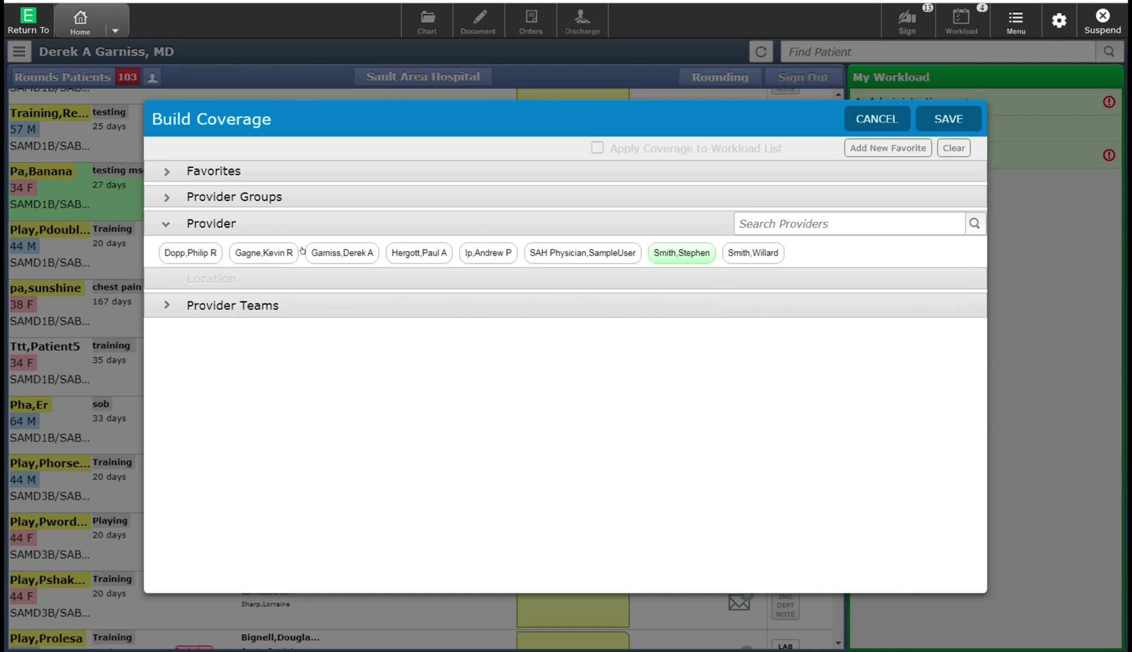
left_click(398, 250)
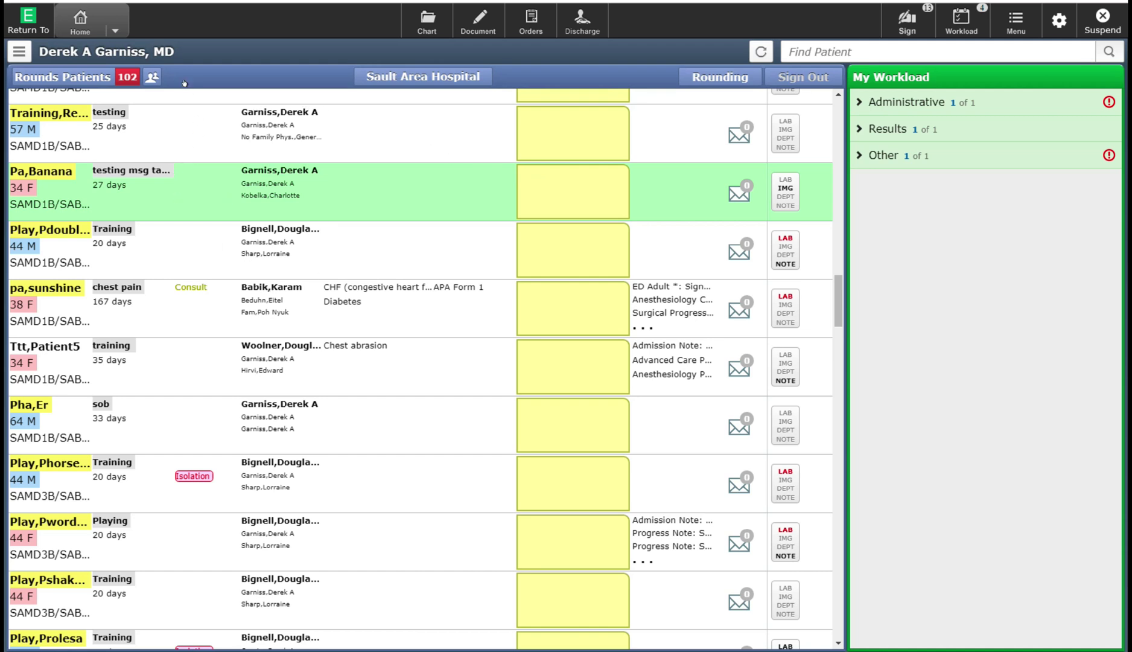
left_click(140, 75)
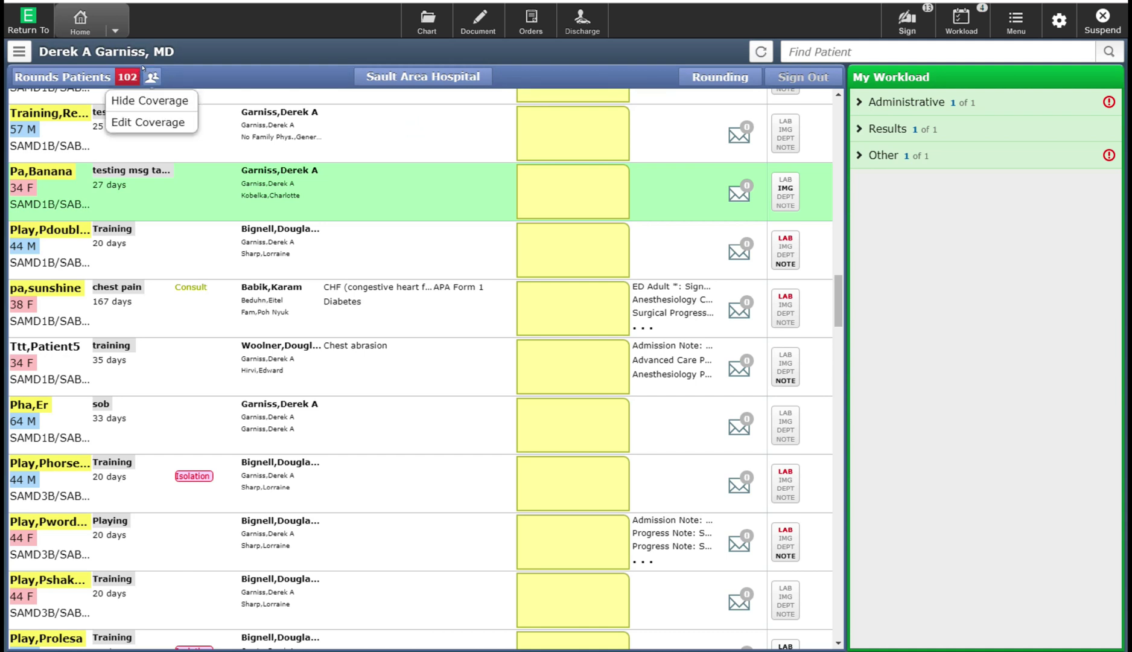
left_click(139, 98)
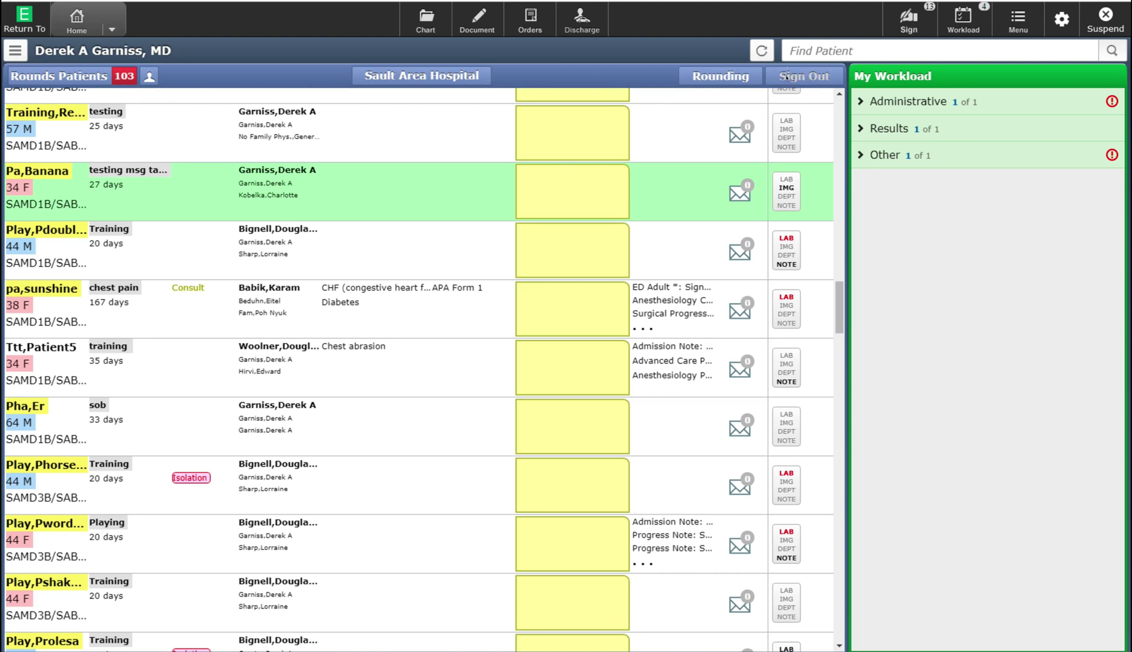
Save the sign-out comment "Please check the potassium tomorrow." for the patient with the reason "testing msg task"
left_click(1057, 129)
left_click(785, 72)
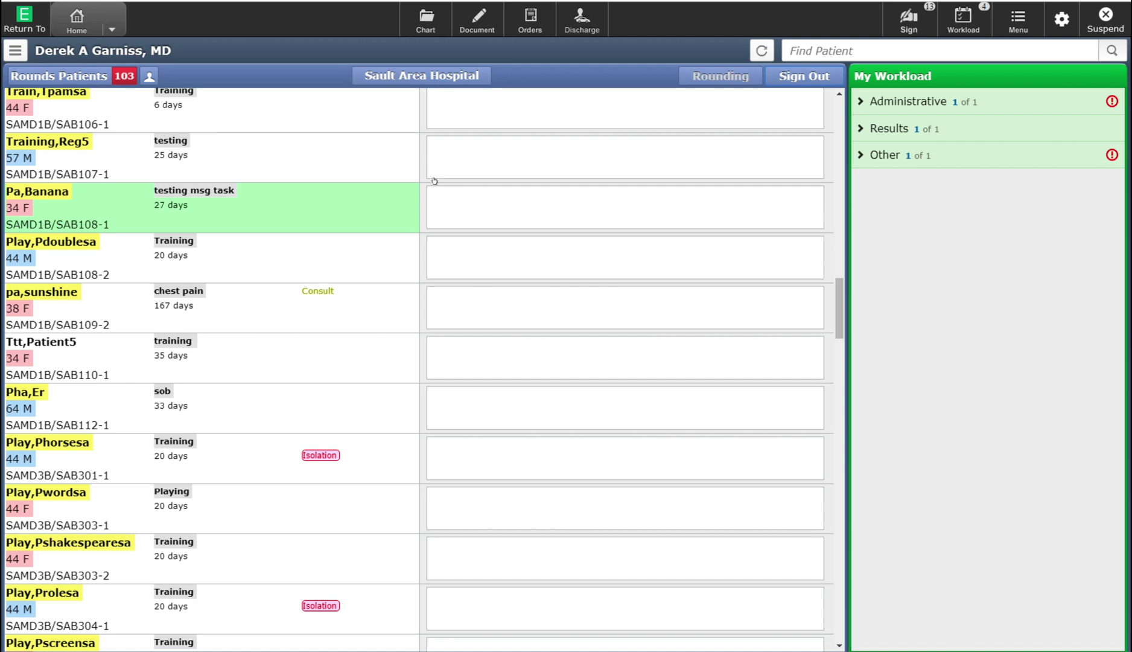
left_click(468, 203)
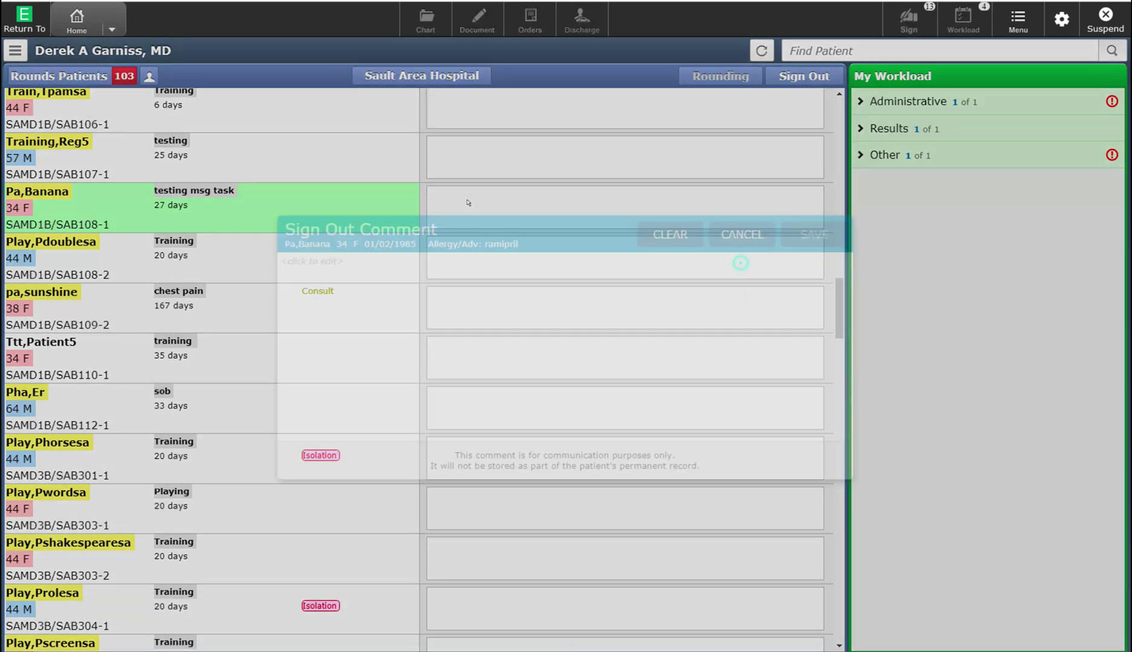
left_click(483, 205)
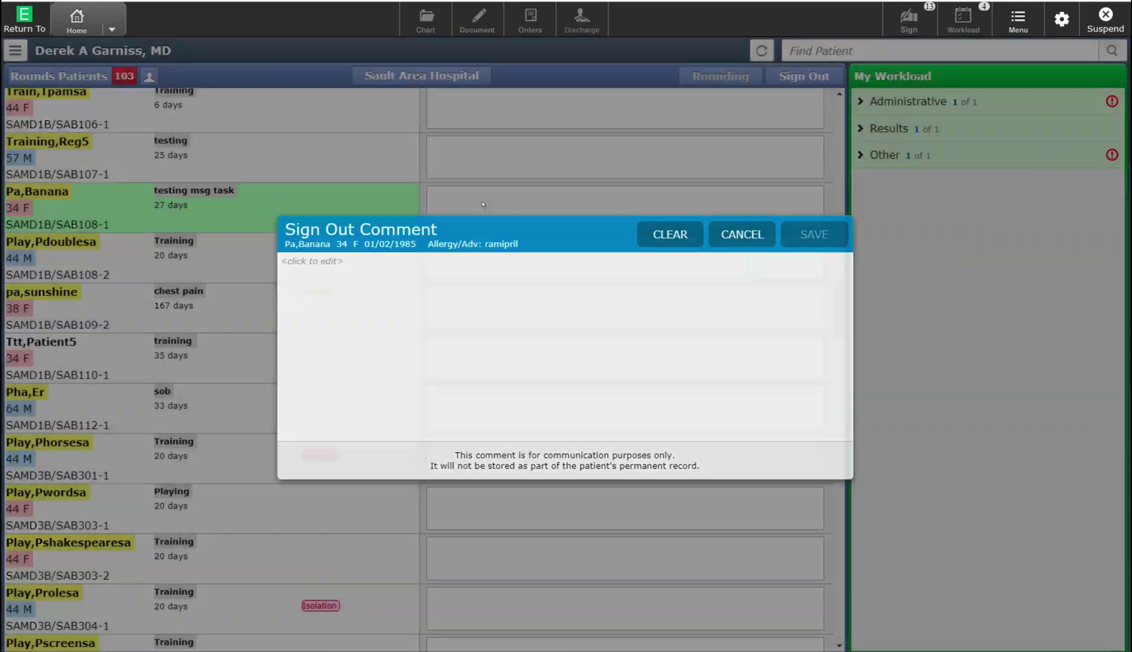
type("Please check the potassium tomorrow.")
left_click(803, 224)
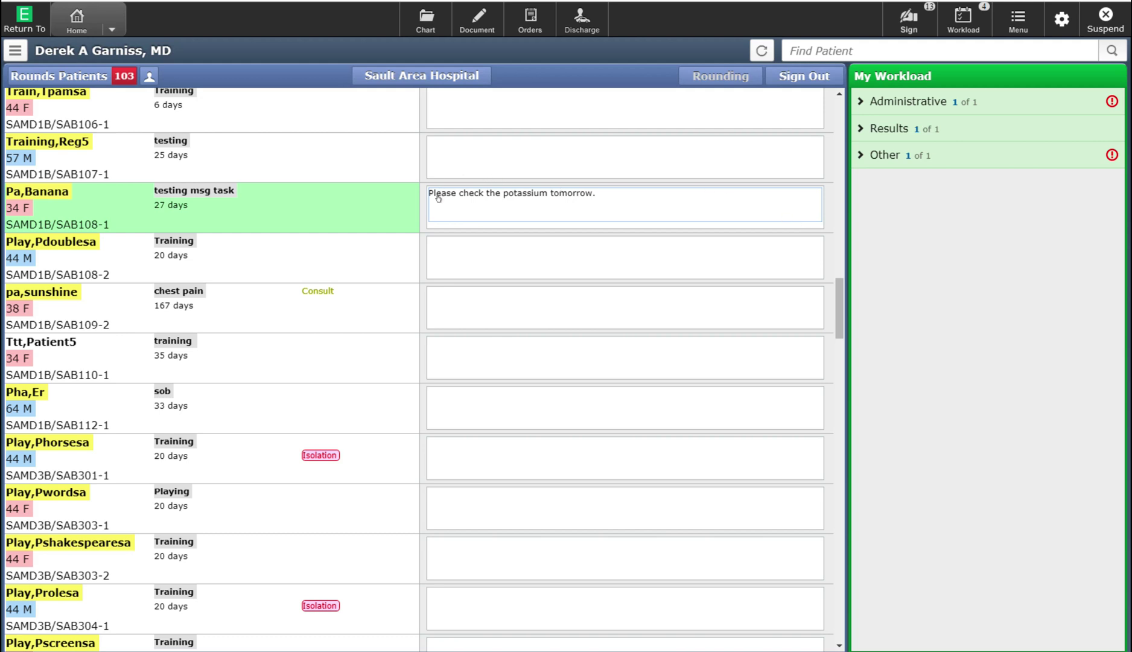
Compare the Rounding and Sign Out views of the patient list, finishing in the Rounding view
left_click(712, 65)
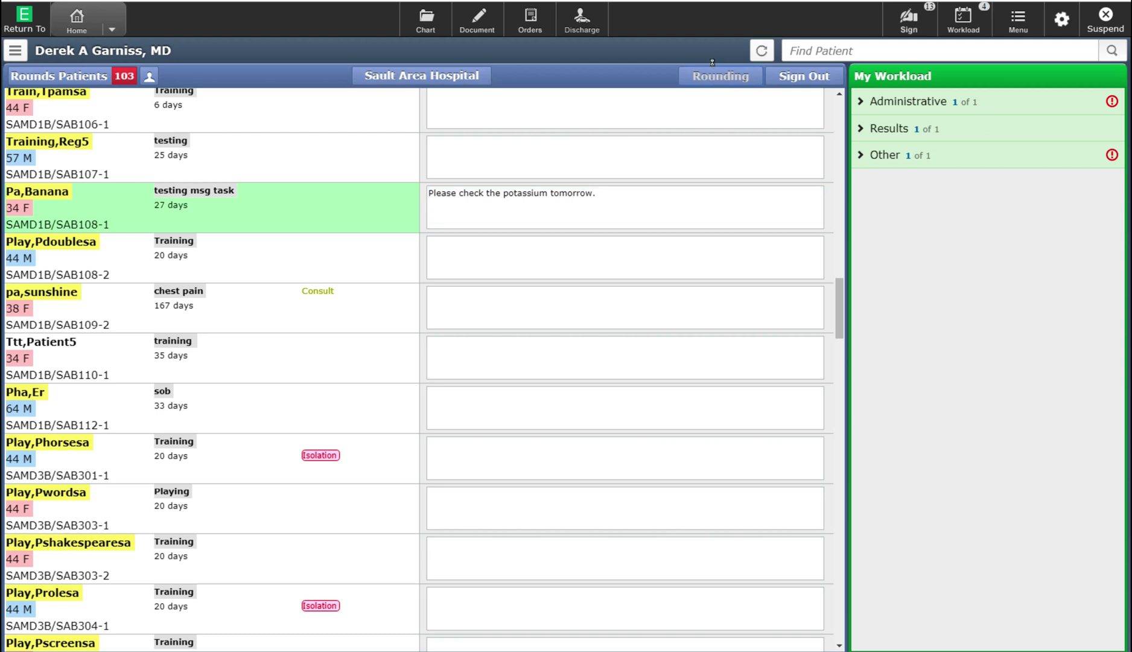
left_click(713, 64)
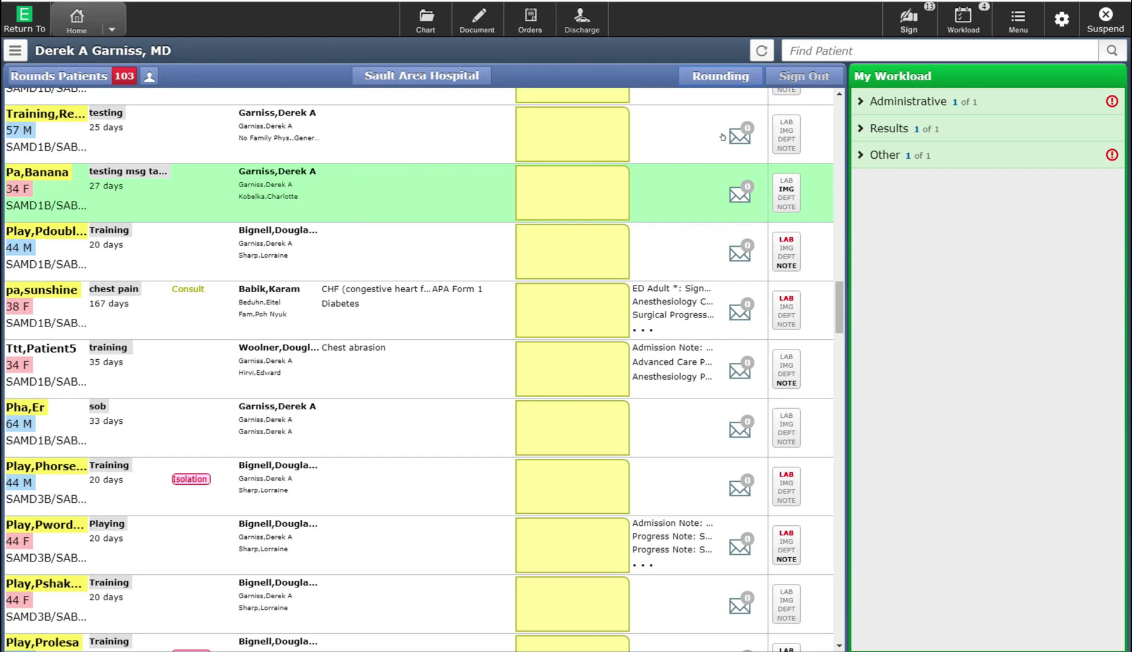
left_click(806, 70)
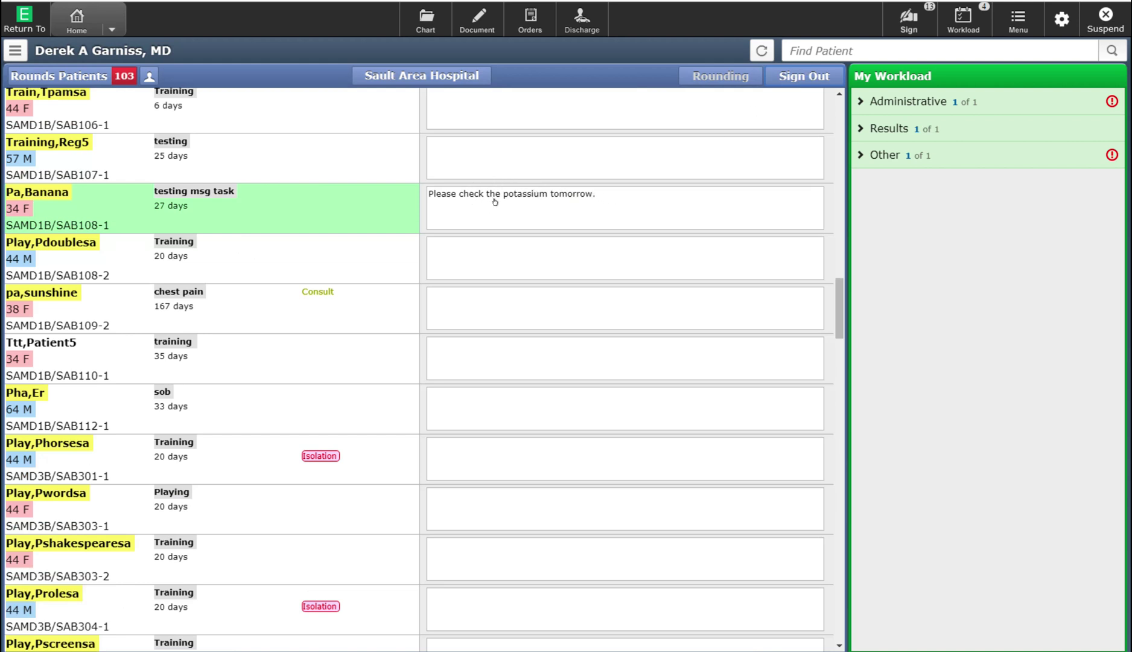
left_click(721, 76)
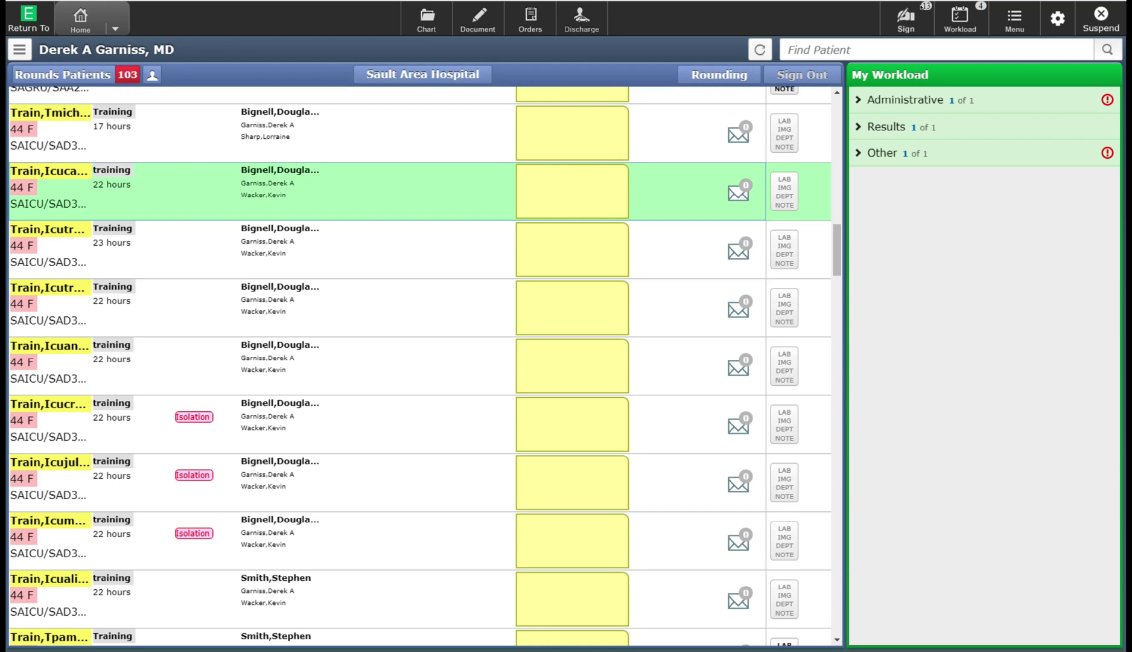
View the list of documents awaiting signature and the highlighted ICU patient's chart summary, returning to the home page after each
left_click(905, 17)
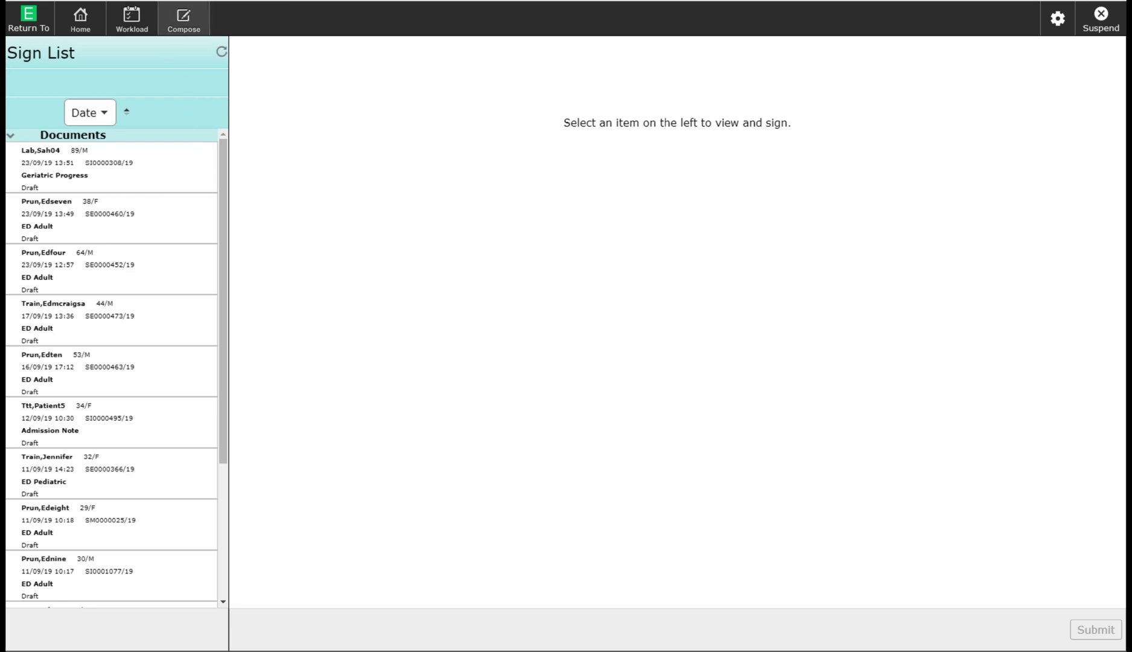
left_click(73, 9)
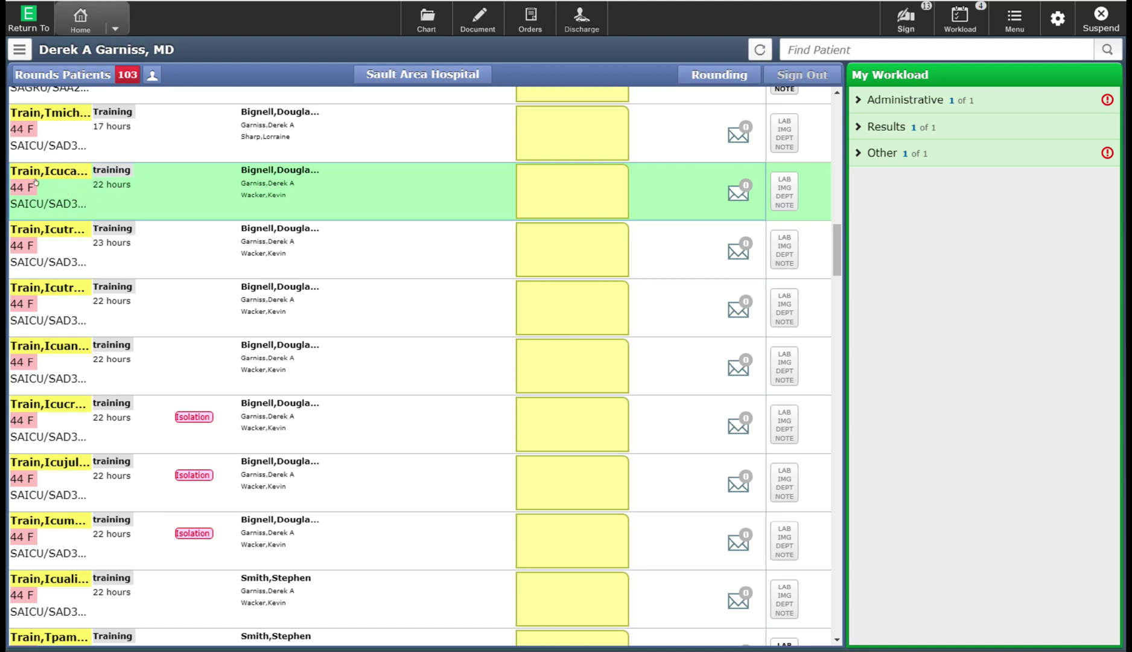
left_click(413, 9)
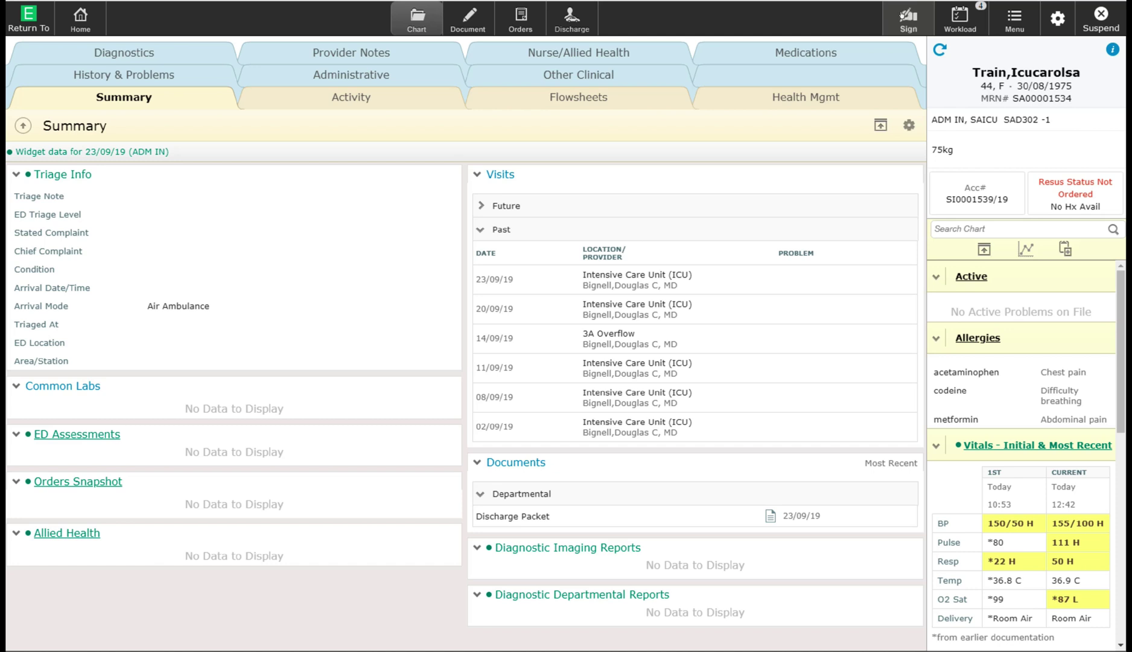
left_click(80, 18)
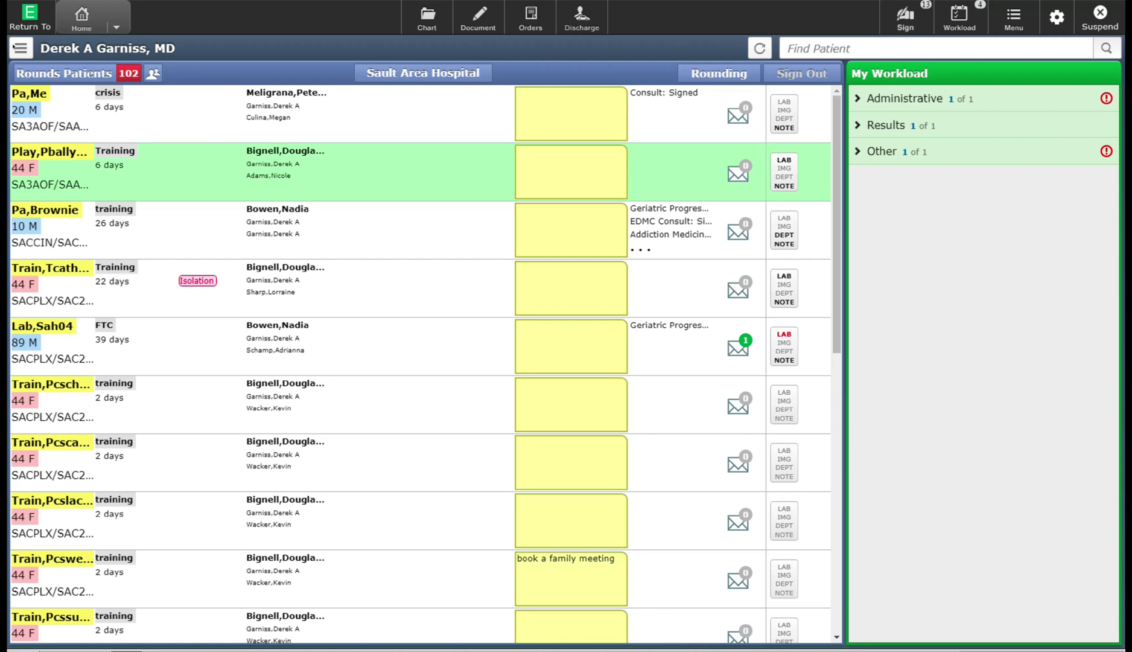
View the actions available for the rounds patient list and dismiss them without choosing one
left_click(11, 43)
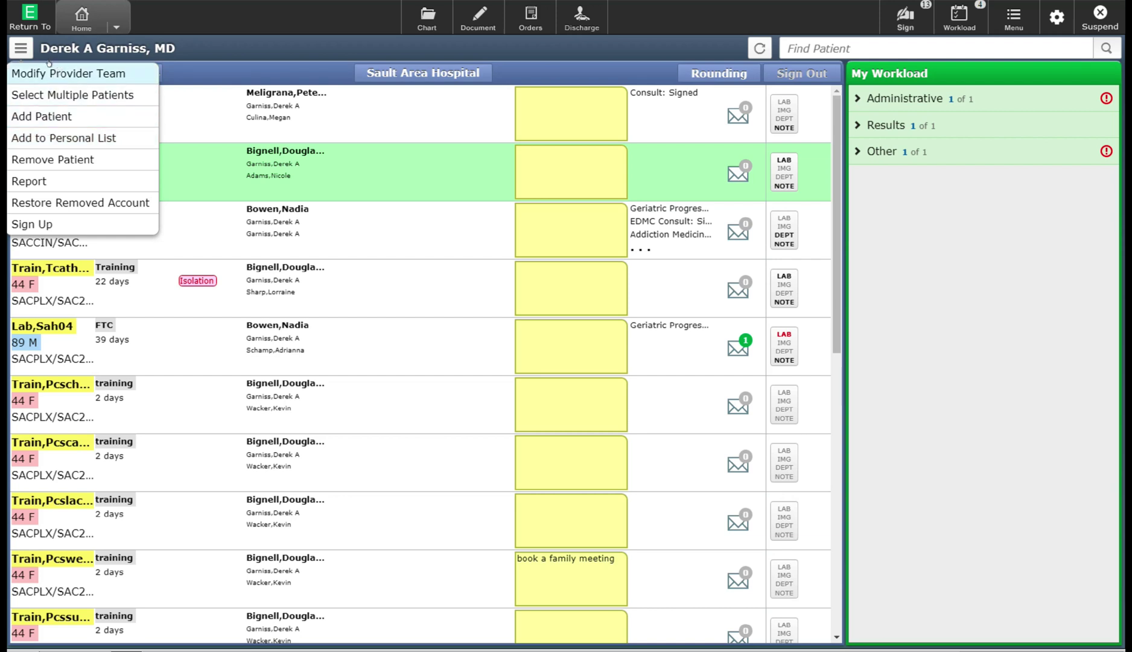
left_click(189, 41)
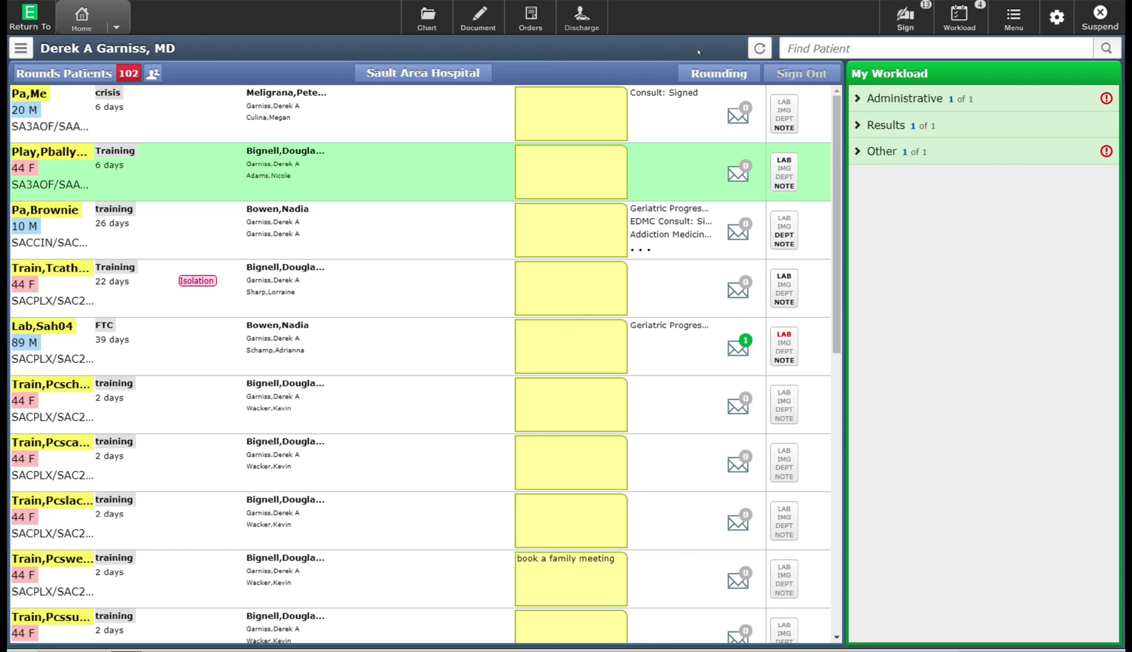
Browse the External Links list down to the laboratory and Ontario drug resources, and close it
left_click(1004, 13)
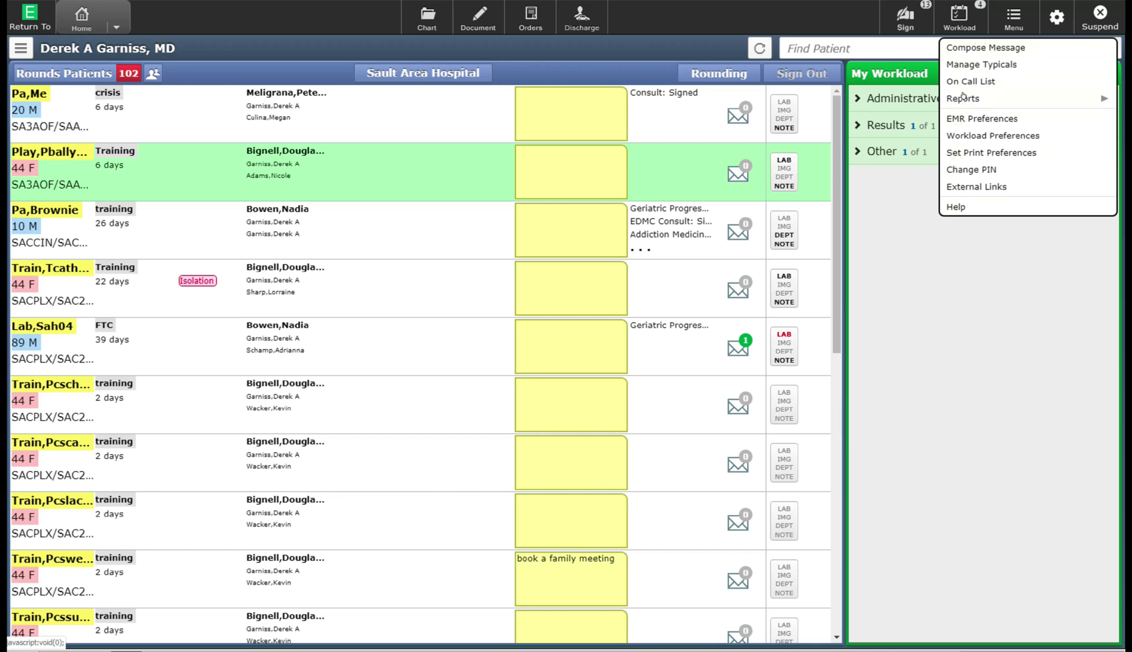
left_click(977, 185)
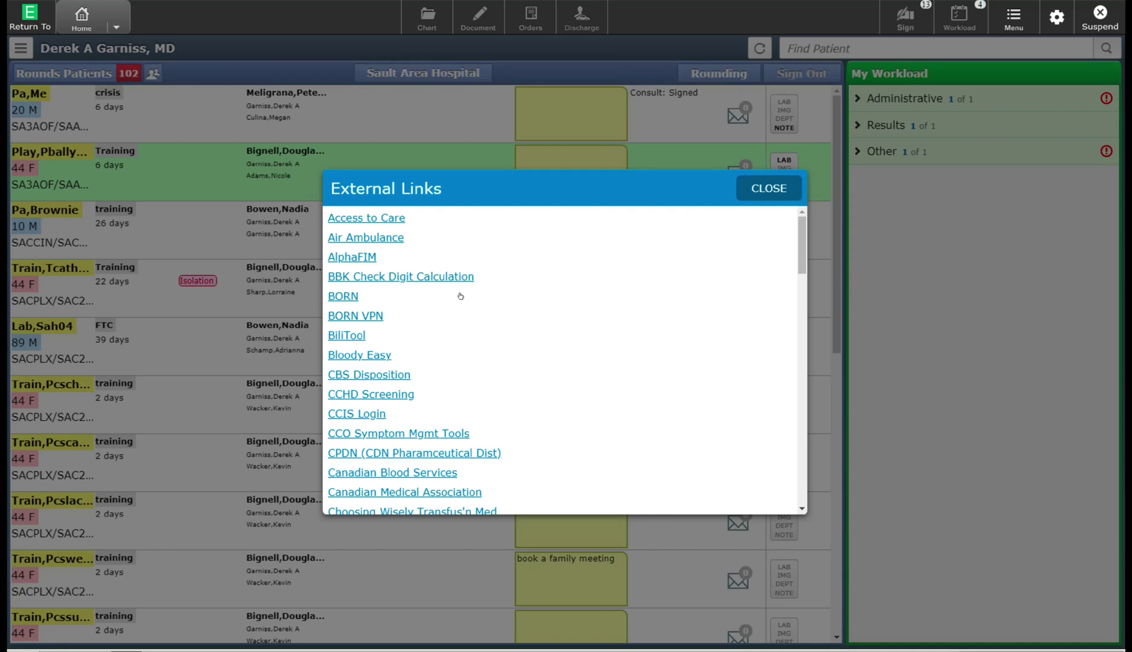
scroll(460, 296, "down", 5)
scroll(461, 297, "down", 2)
scroll(487, 316, "down", 10)
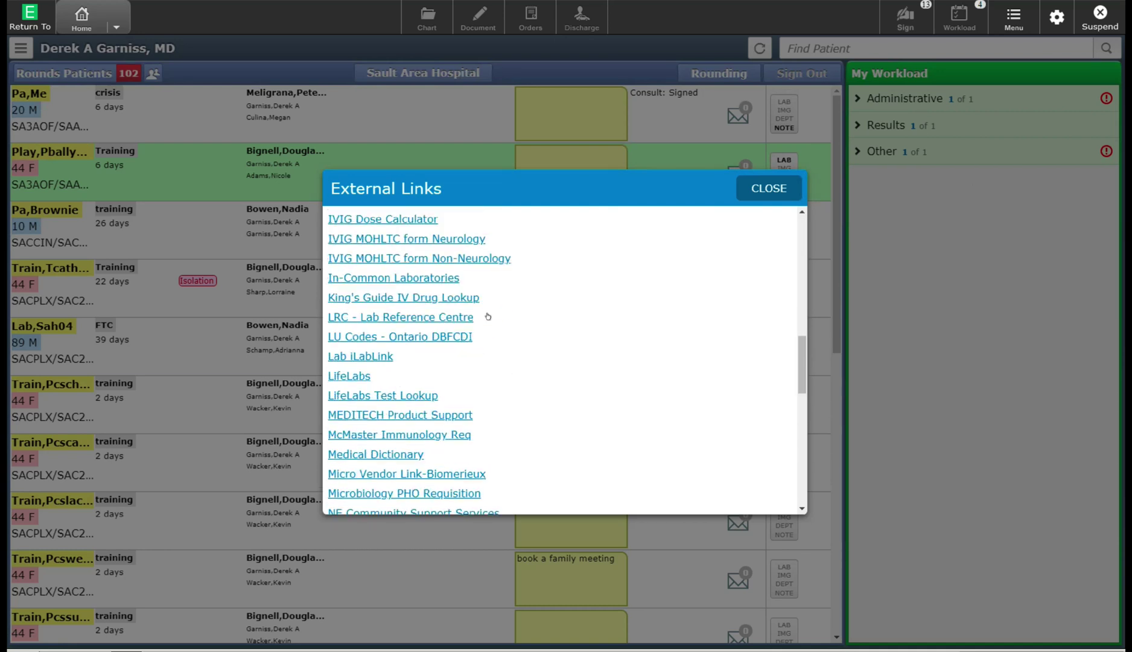
scroll(561, 316, "down", 1)
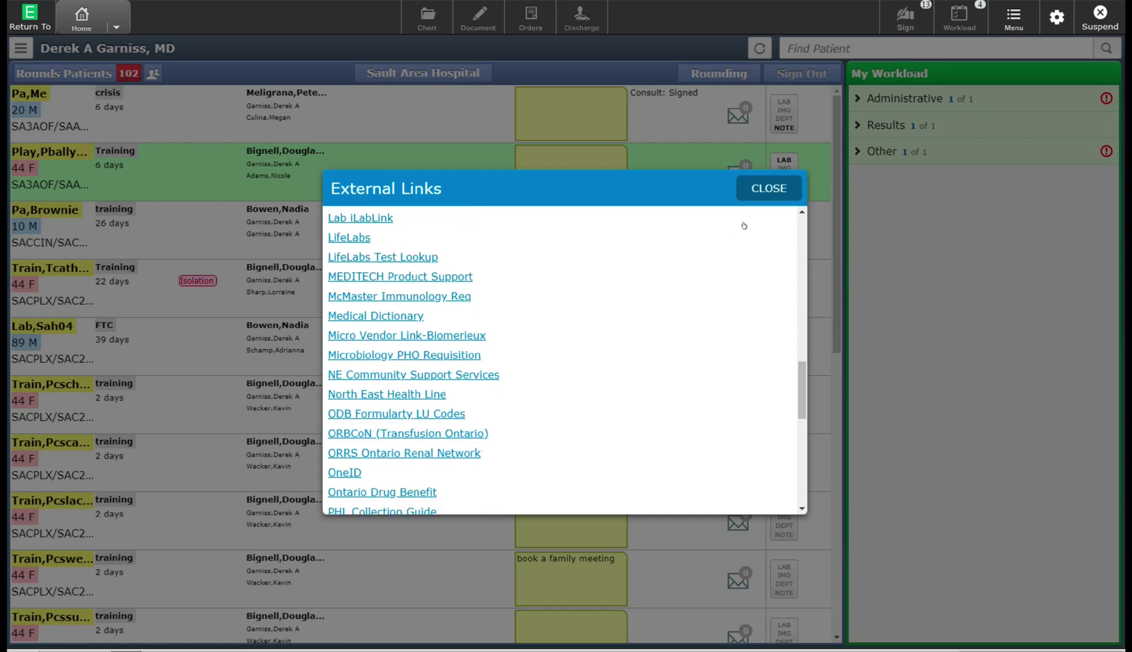
left_click(756, 182)
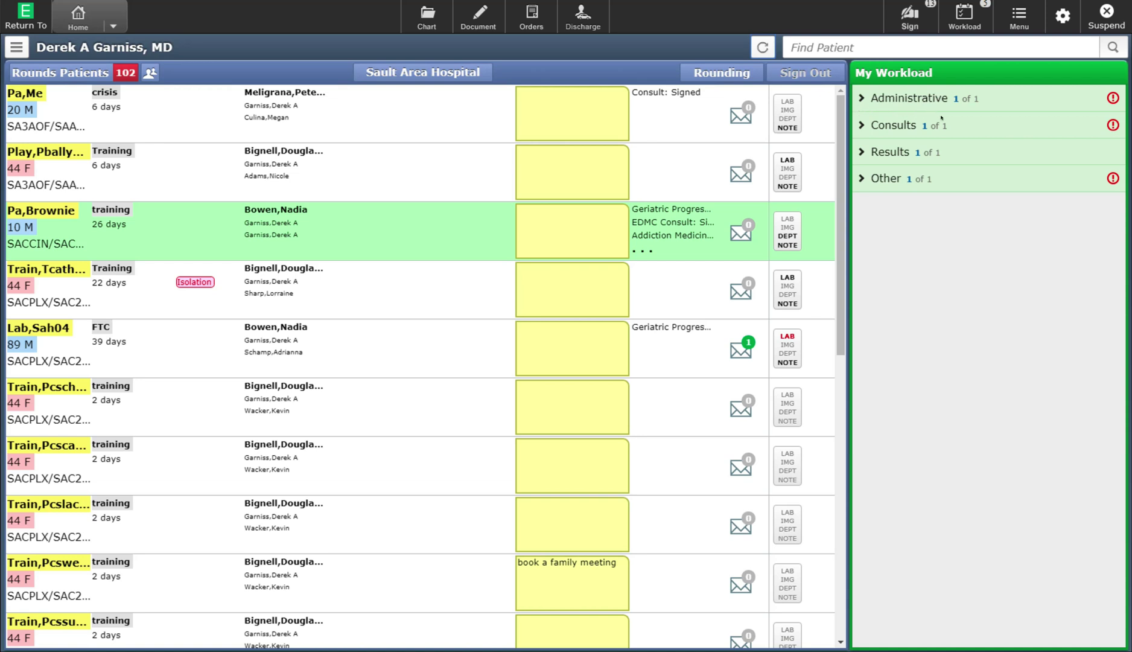
Expand the Consults and Results categories in My Workload, select the second rounds patient and refresh the home page
left_click(886, 121)
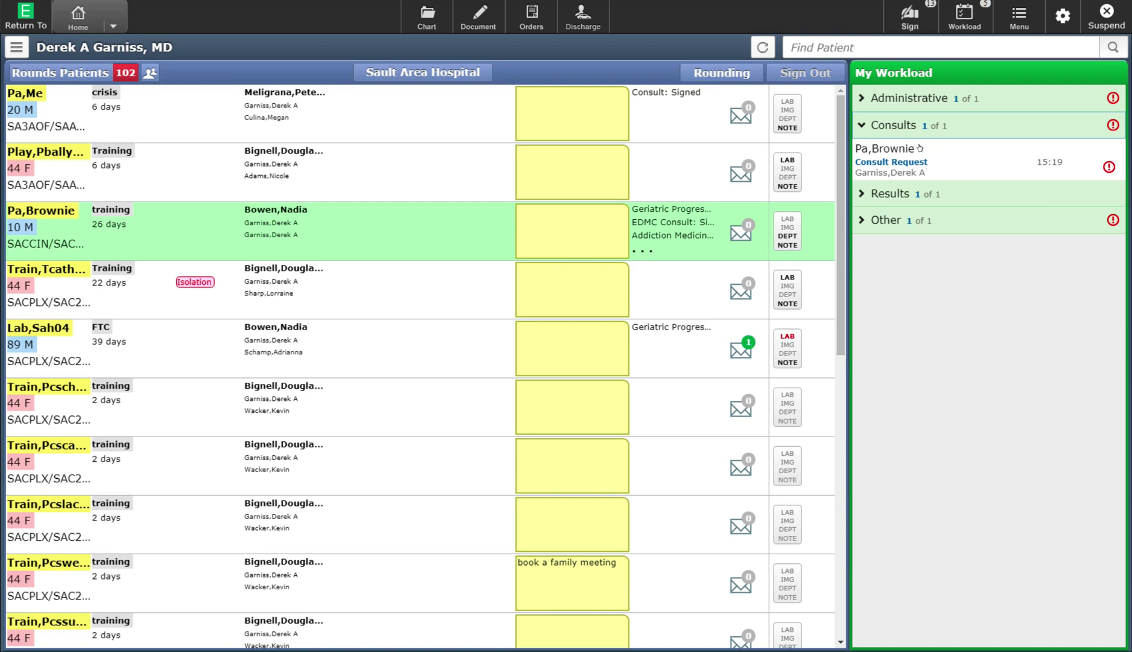
left_click(872, 187)
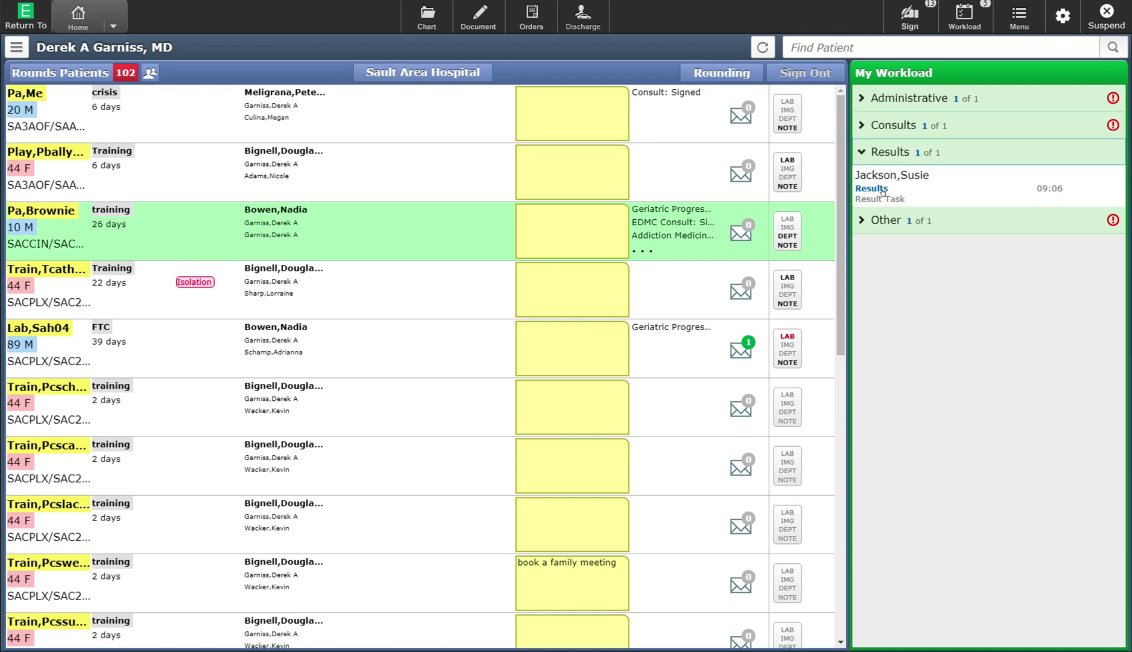
left_click(415, 149)
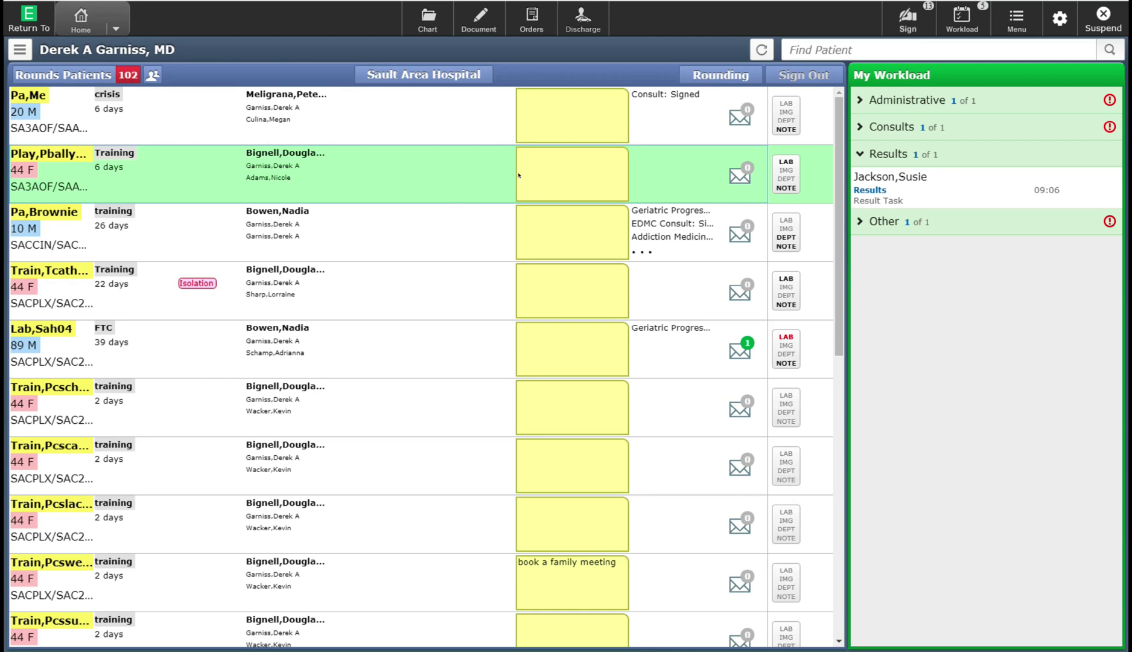
left_click(762, 50)
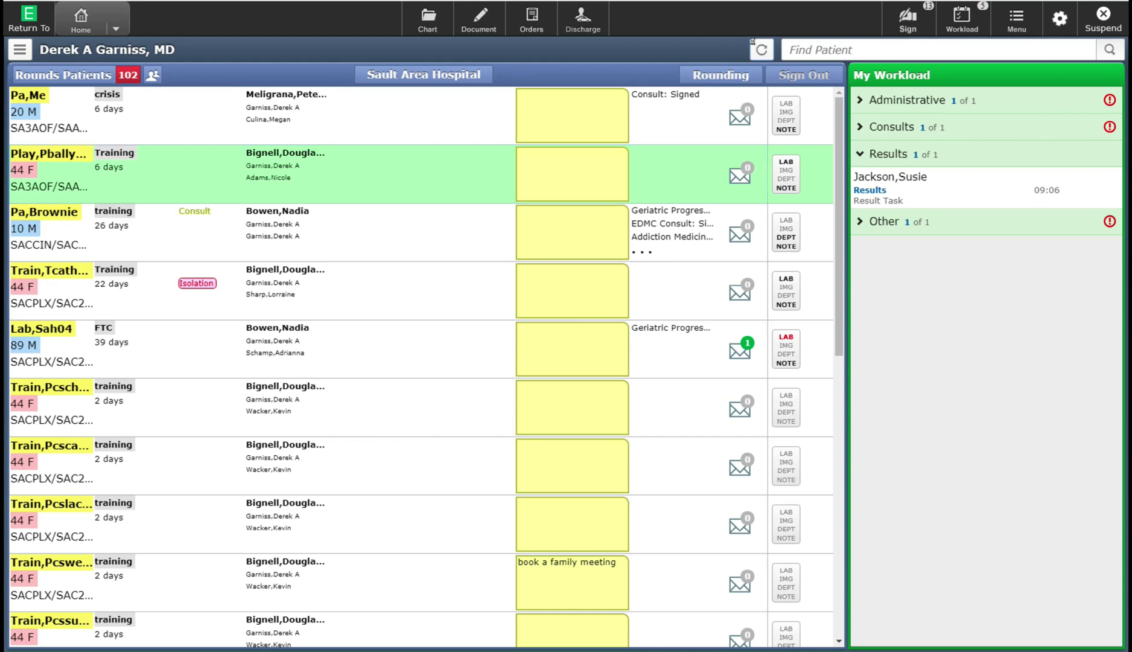